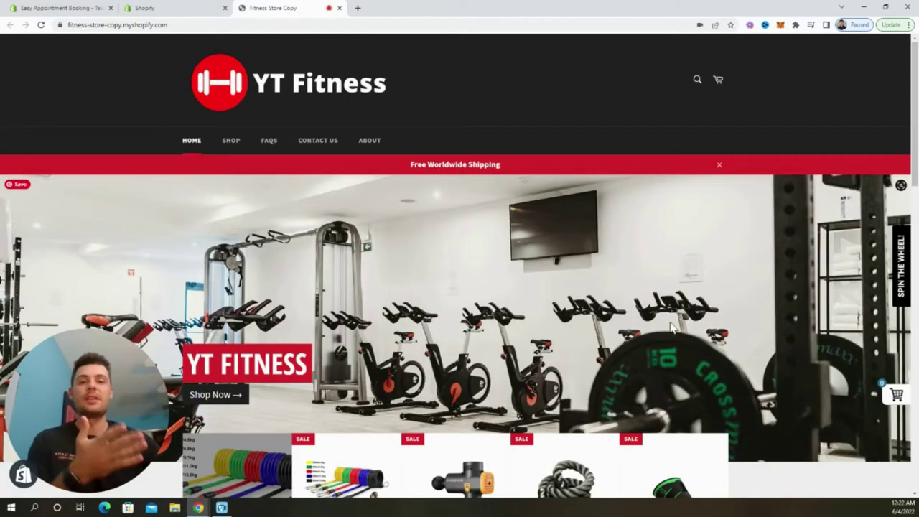
scroll(650, 345, "down", 3)
scroll(655, 331, "down", 4)
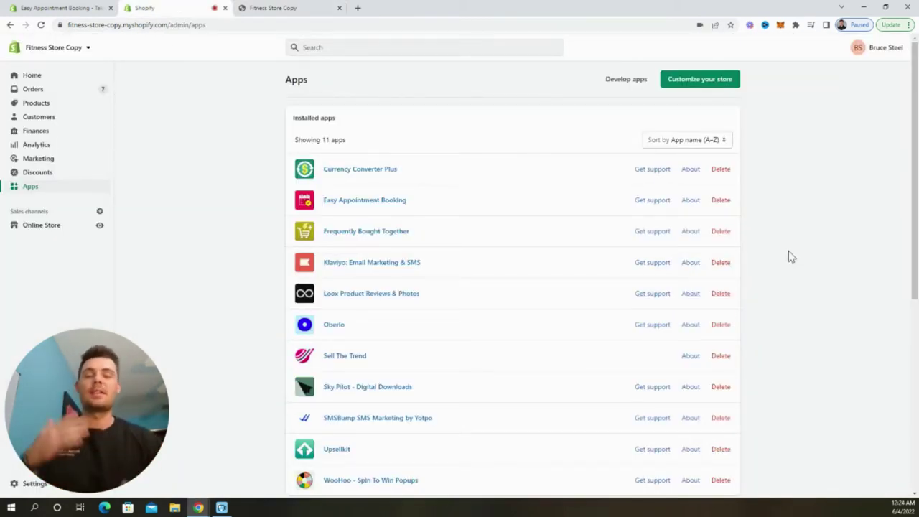
Add the Personalized Online Fitness & Nutrition Coaching (1 Hour) product at $99.99, compared at $129.99.
left_click(77, 108)
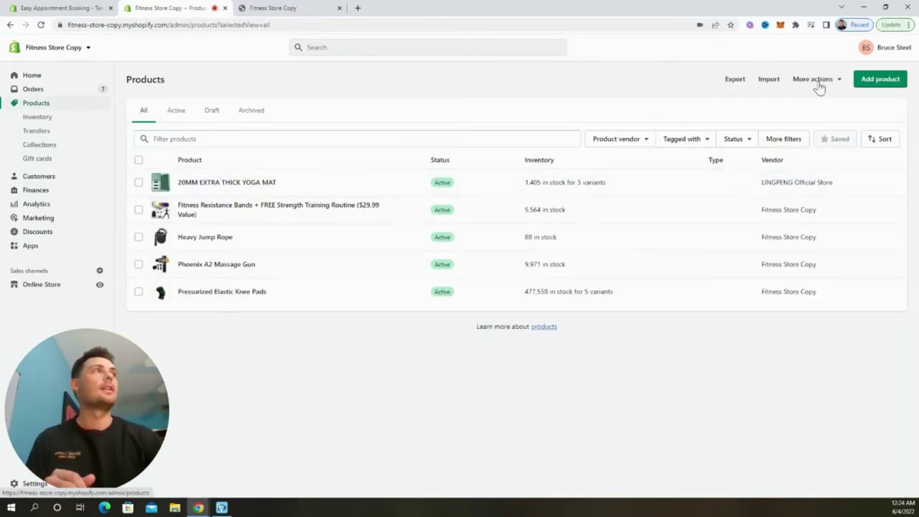
left_click(874, 83)
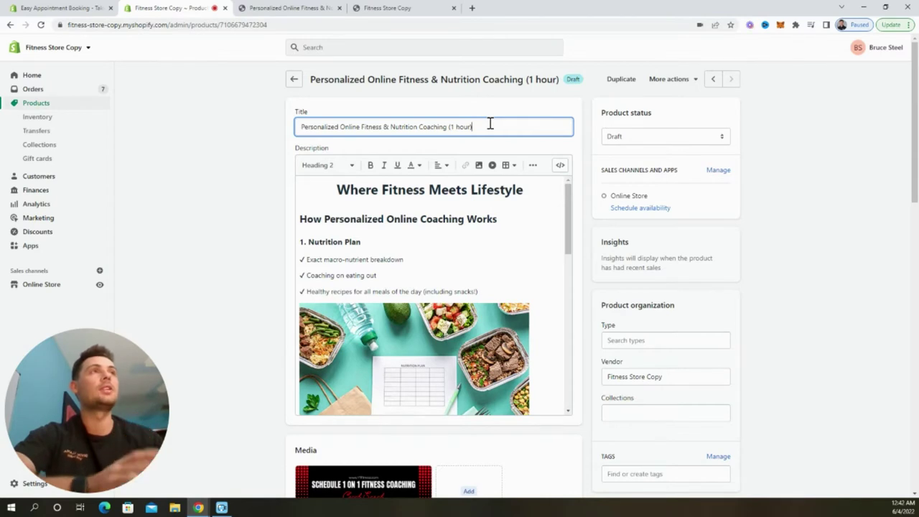
left_click_drag(476, 127, 449, 127)
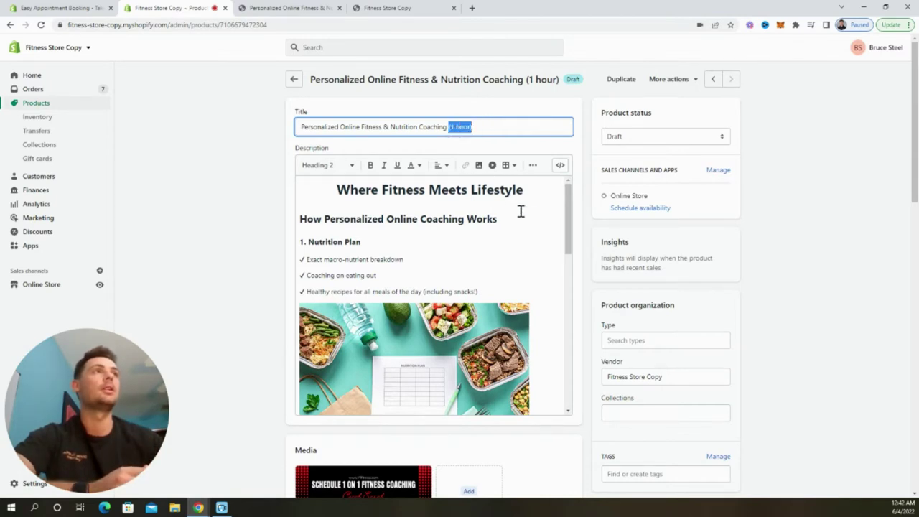
scroll(521, 211, "down", 3)
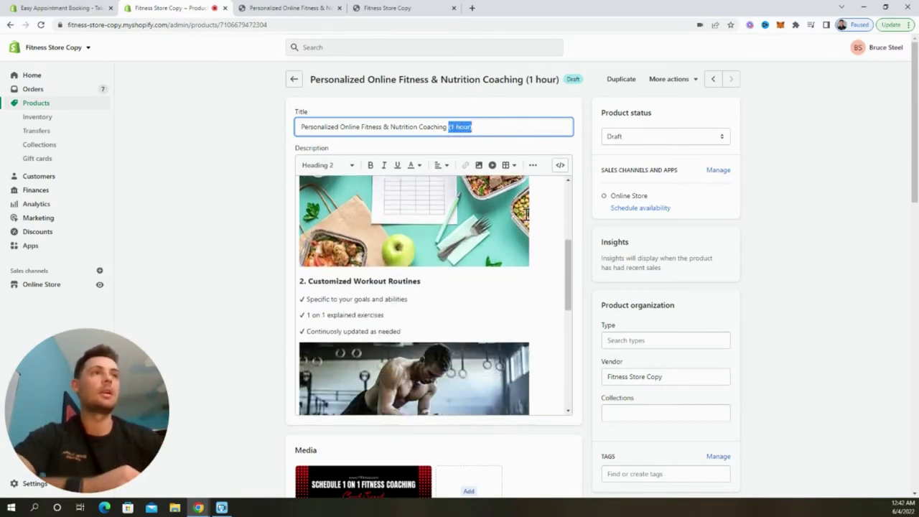
scroll(526, 214, "down", 5)
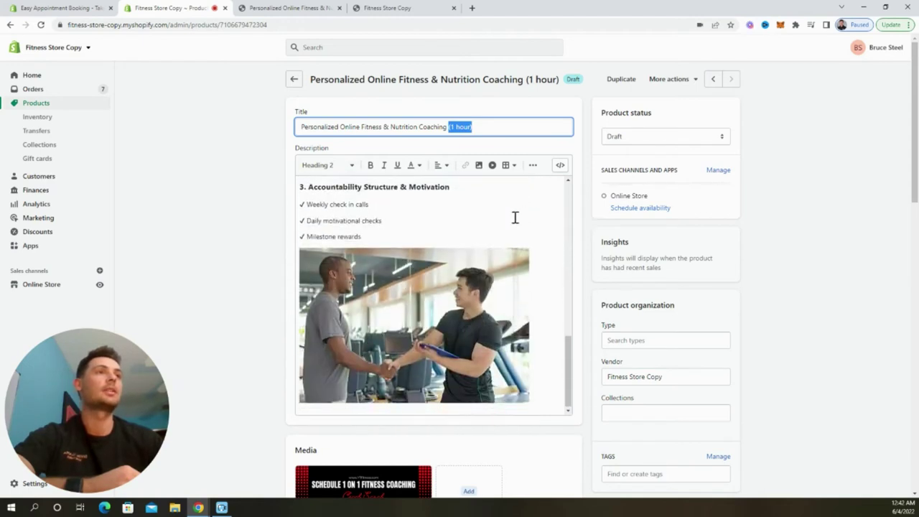
scroll(255, 261, "down", 3)
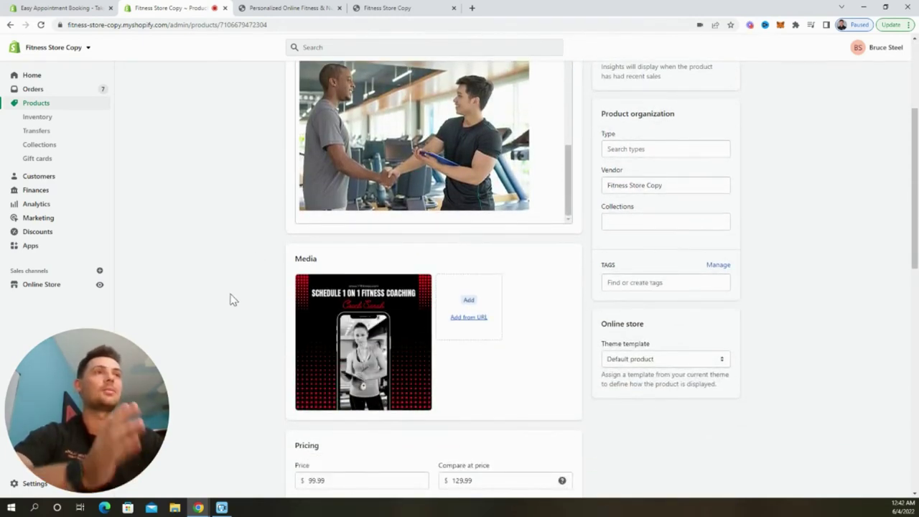
scroll(221, 293, "down", 2)
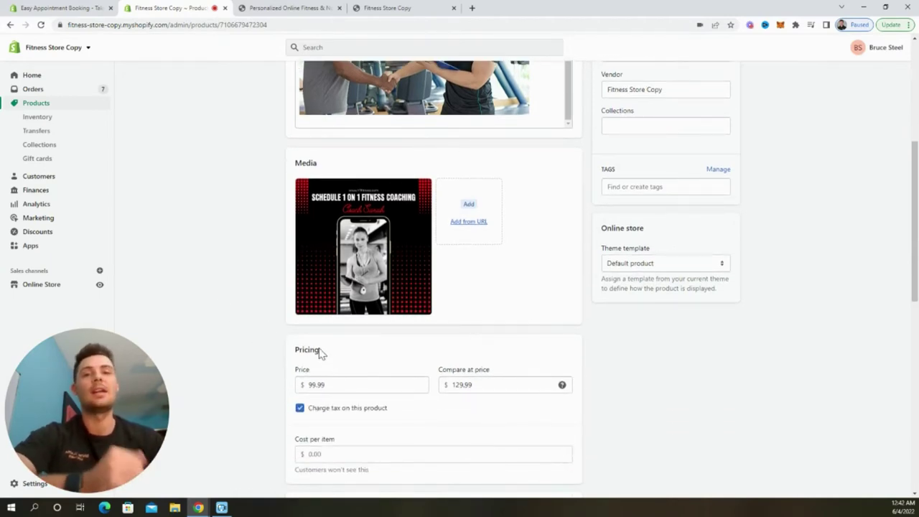
scroll(203, 259, "up", 8)
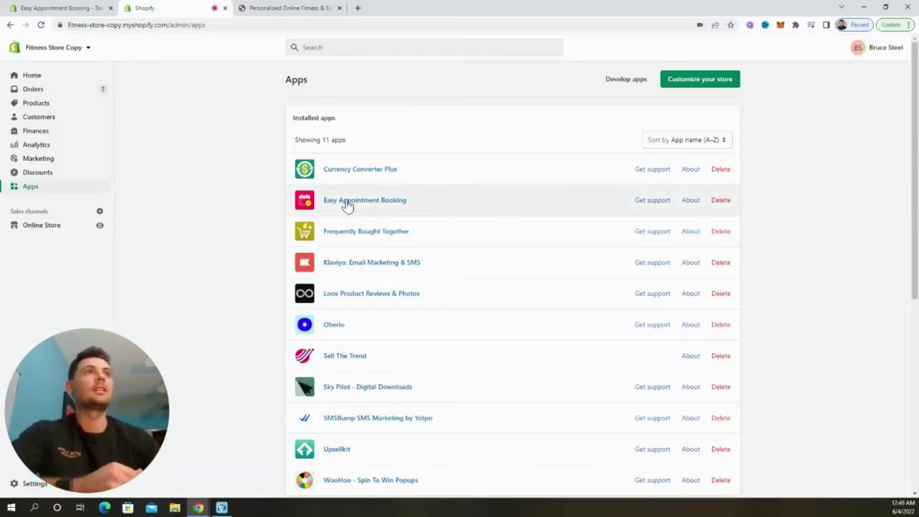
Create the first Easy Appointment Booking event from the Personalized Online Fitness & Nutrition Coaching product.
left_click(345, 203)
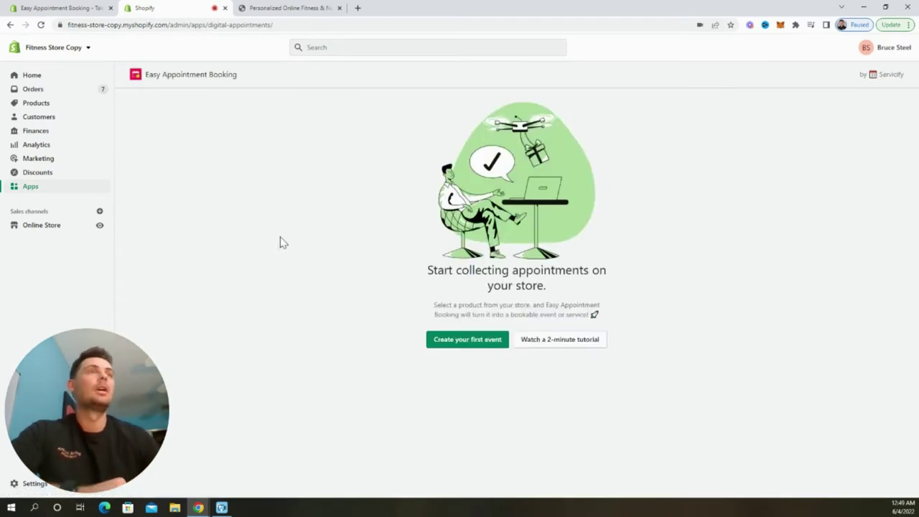
left_click(446, 343)
left_click(456, 329)
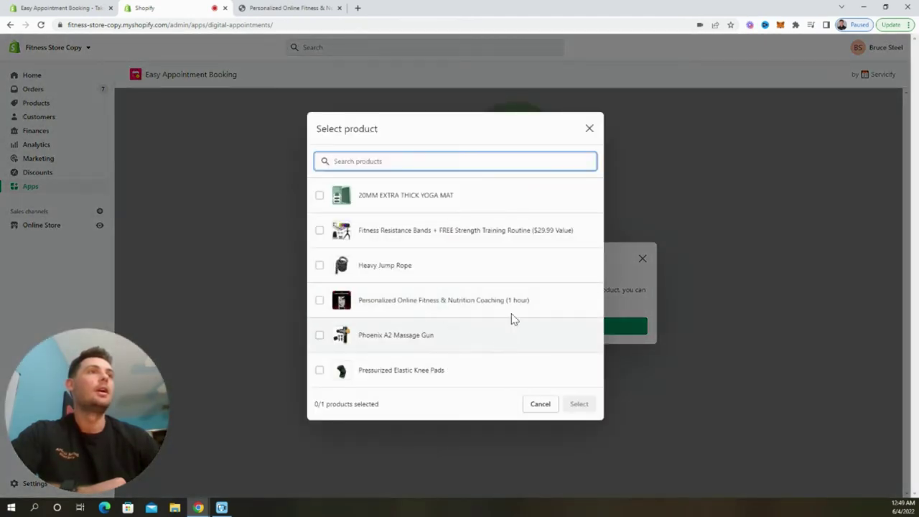
left_click(403, 309)
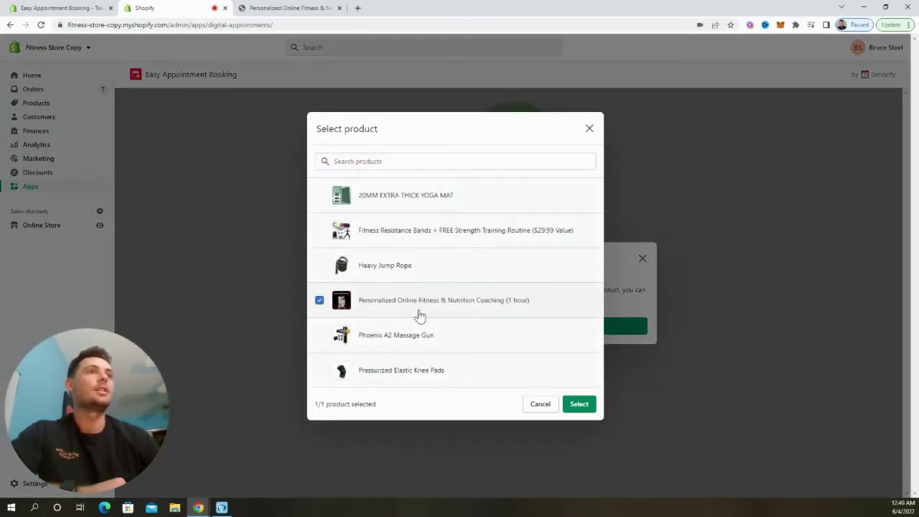
left_click(577, 404)
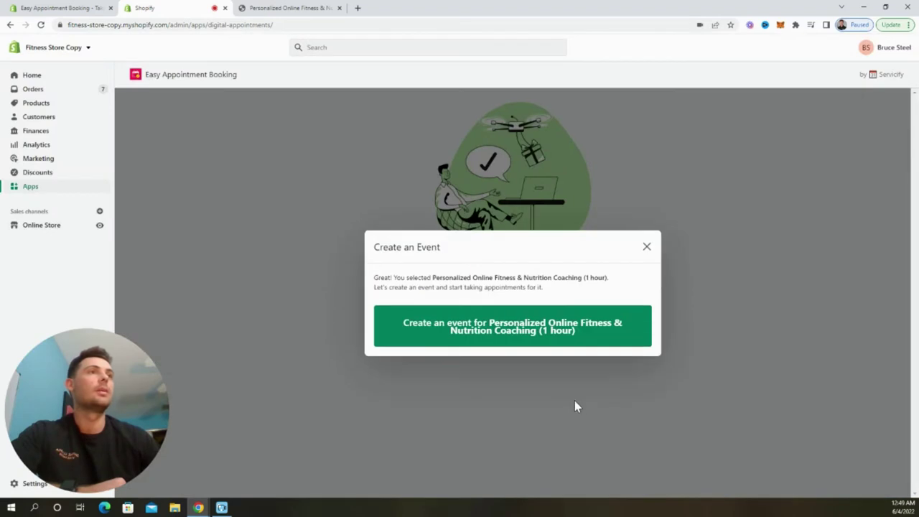
left_click(533, 332)
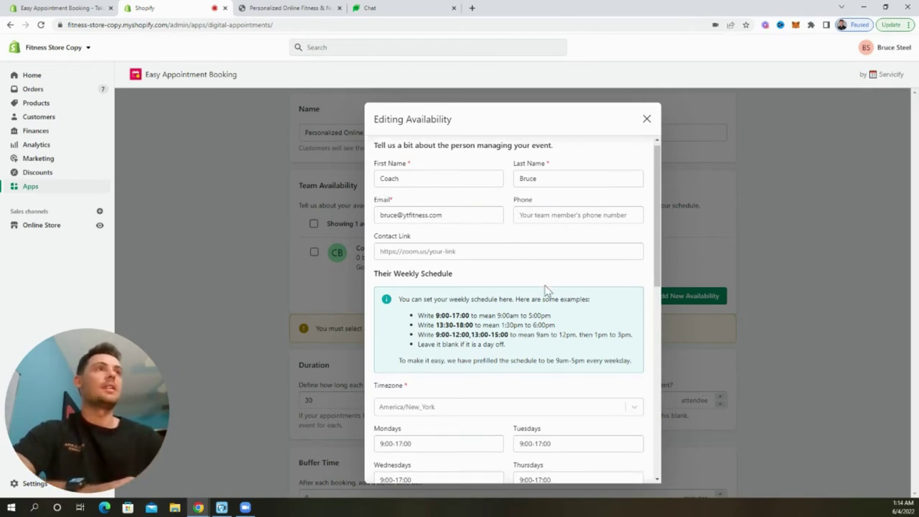
Delete Friday's 9:00-17:00 hours so Fridays show Unavailable, keeping Monday–Thursday at 9:00-17:00.
scroll(544, 285, "down", 2)
scroll(544, 284, "up", 1)
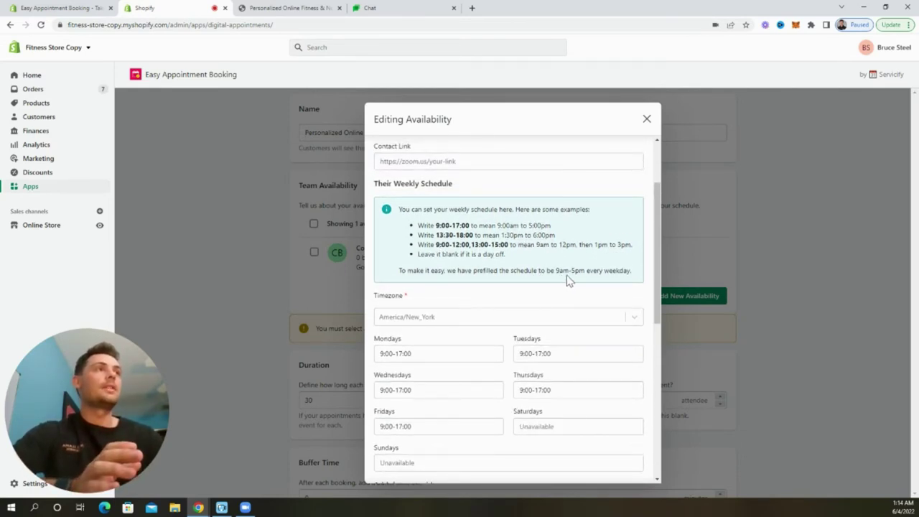
scroll(546, 276, "down", 1)
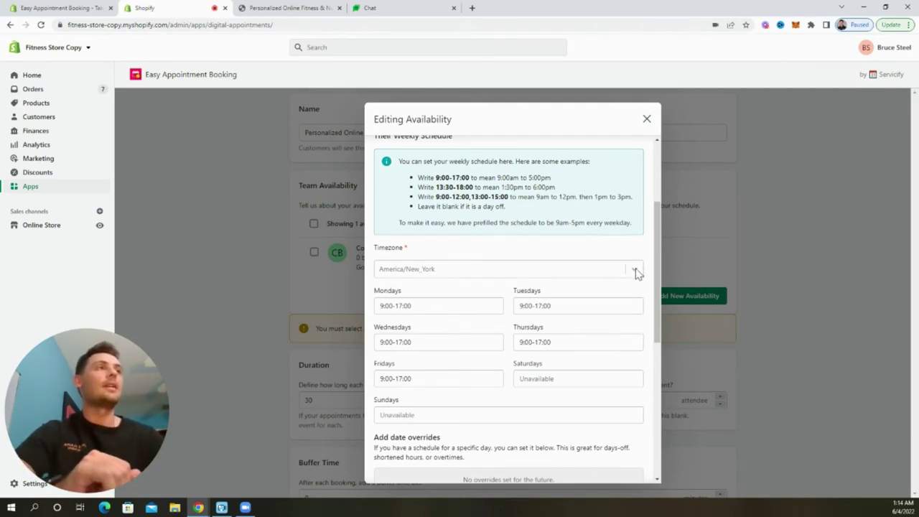
scroll(554, 236, "down", 3)
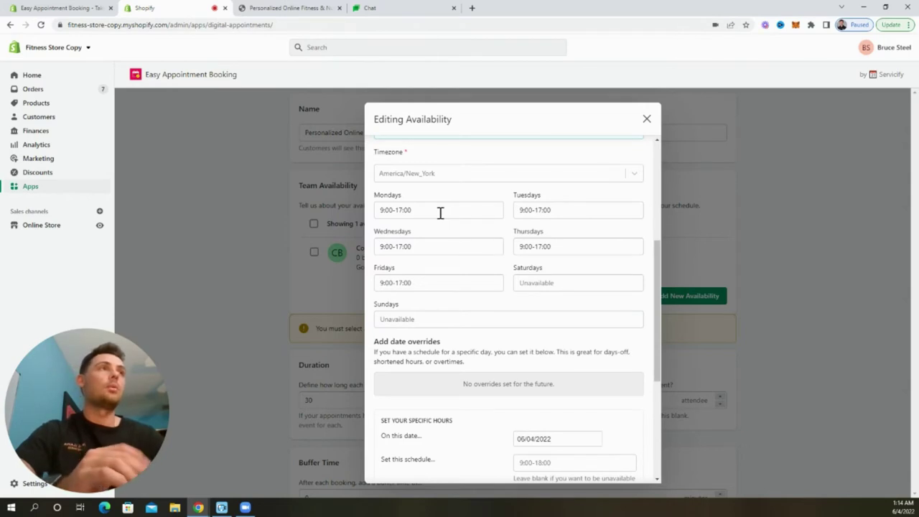
left_click(441, 210)
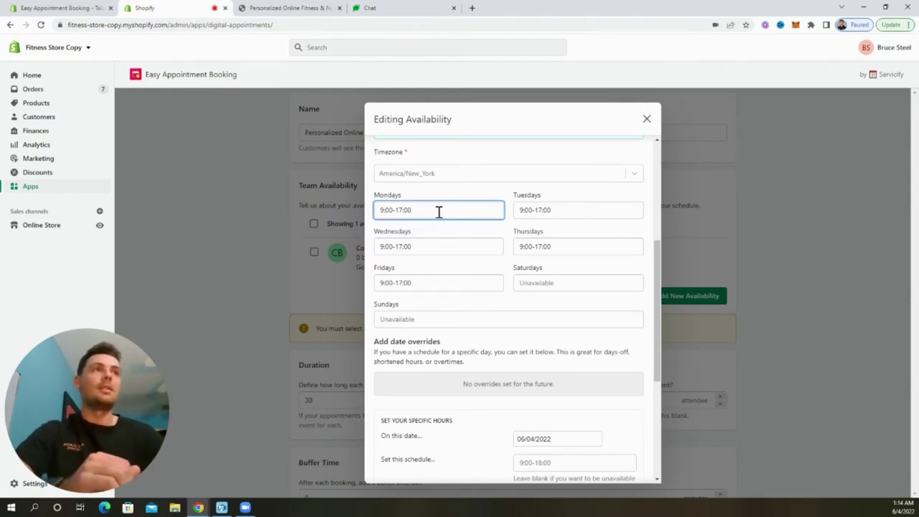
left_click_drag(439, 212, 370, 218)
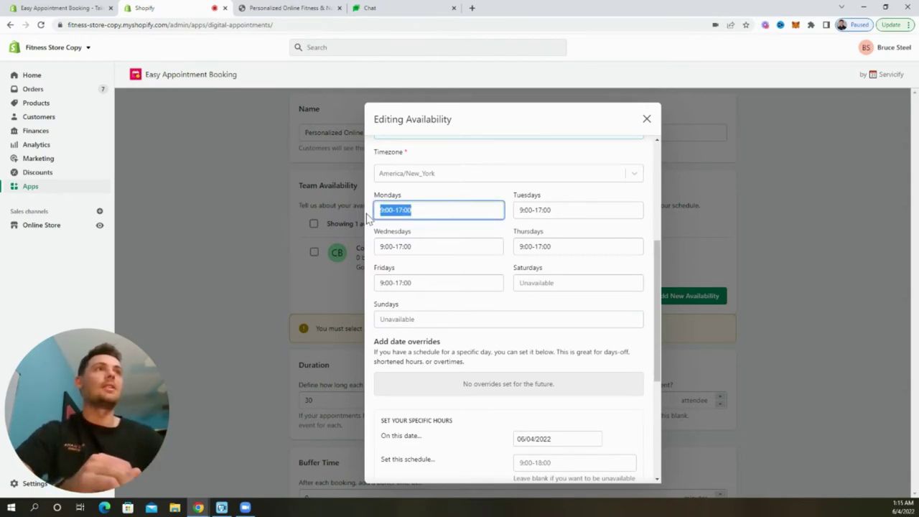
left_click(420, 282)
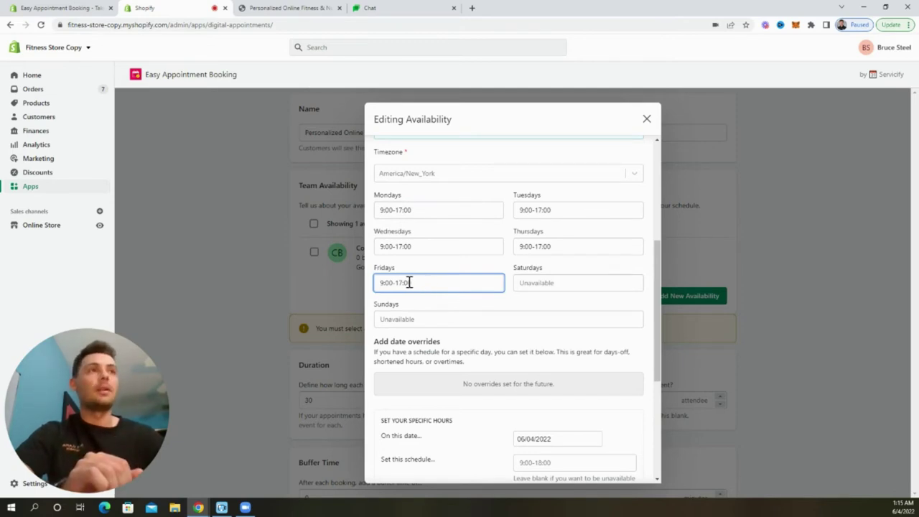
left_click_drag(409, 282, 371, 288)
key("BackSpace")
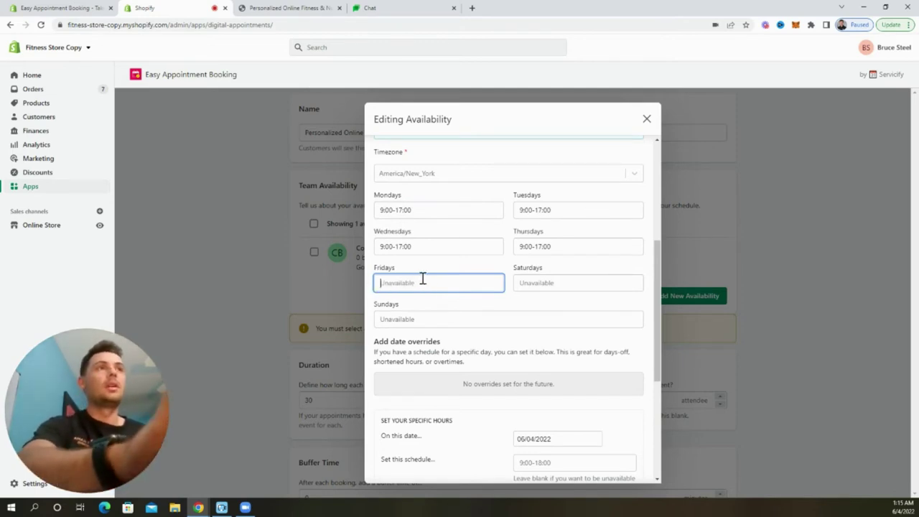
left_click(446, 305)
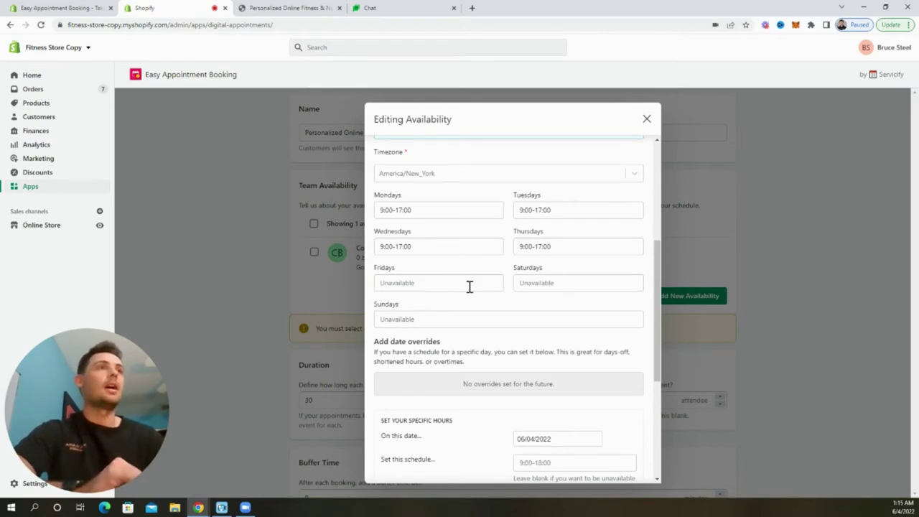
scroll(469, 286, "down", 3)
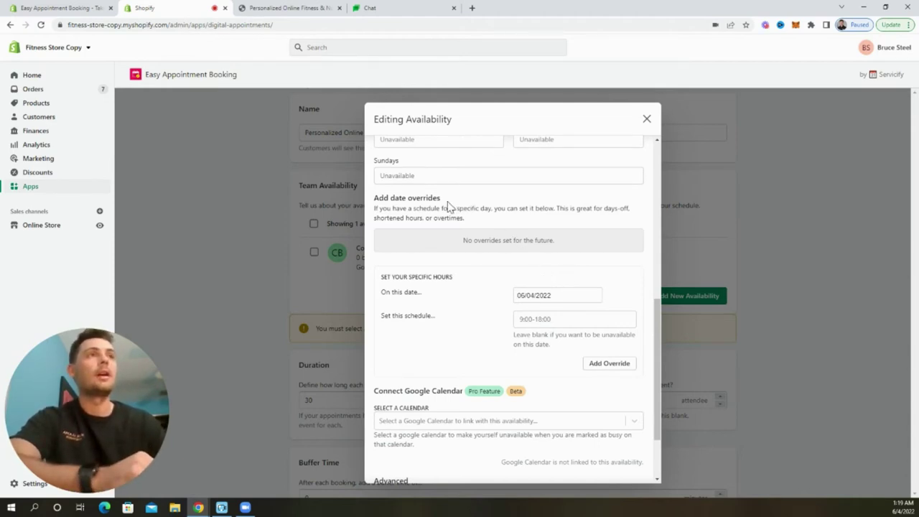
Add June 7th 2022 as an unavailable date override in the coach's availability.
left_click(565, 299)
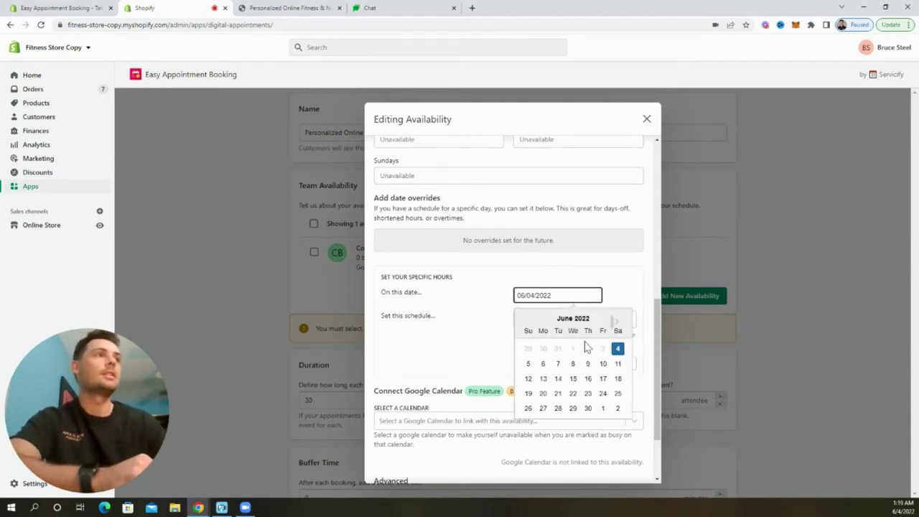
left_click(559, 364)
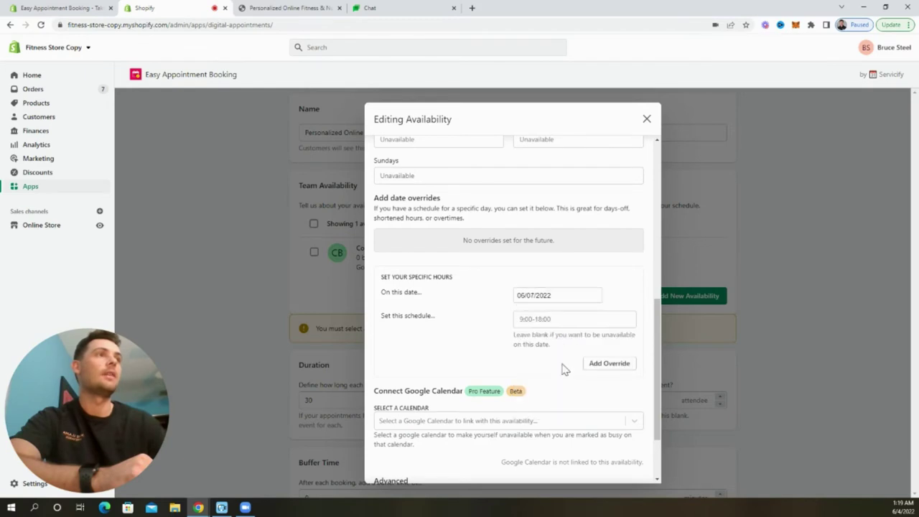
left_click(609, 364)
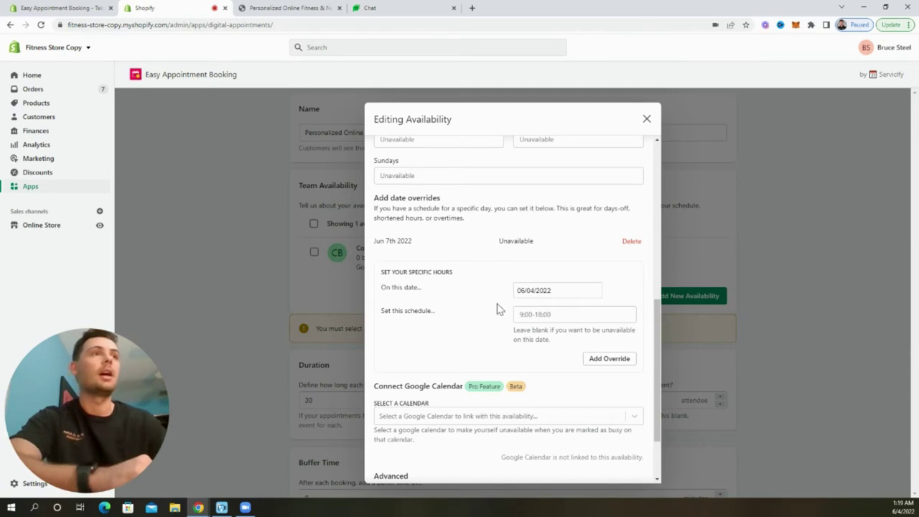
scroll(488, 309, "down", 2)
scroll(486, 309, "down", 1)
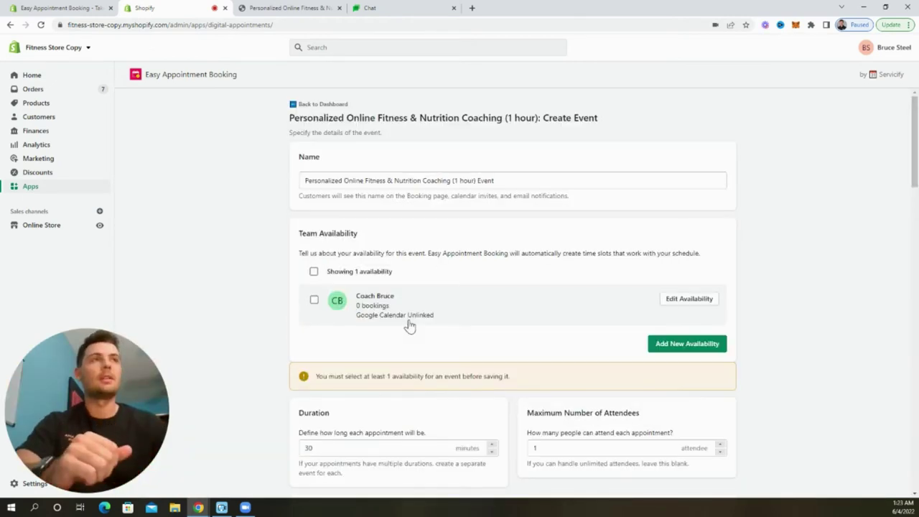
scroll(408, 327, "down", 2)
Change the appointment duration from 30 to 60 minutes.
left_click(371, 351)
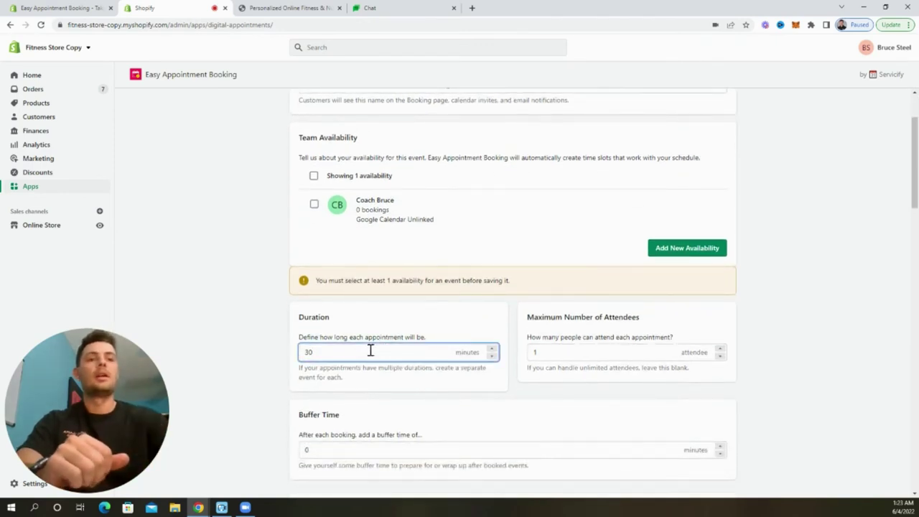
key("BackSpace")
key("BackSpace")
type("60")
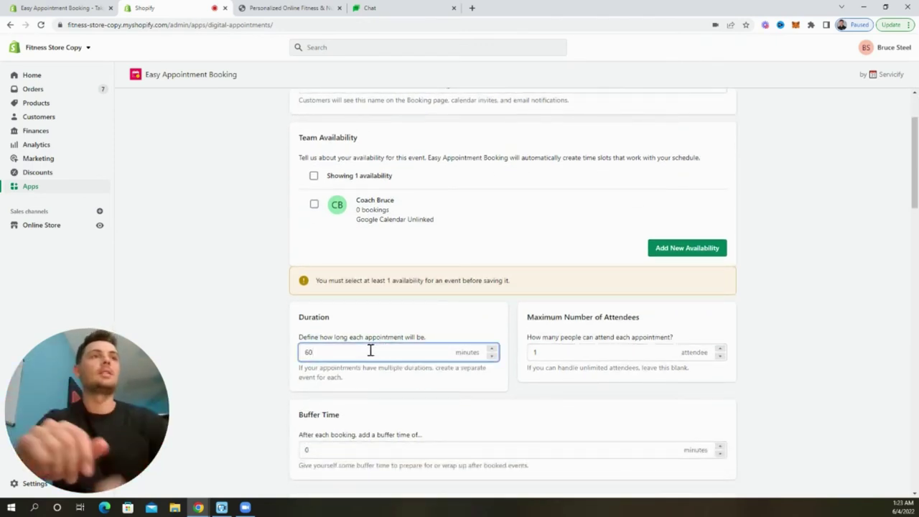
left_click(799, 320)
Set a 30-minute buffer time after each booking.
scroll(761, 318, "down", 2)
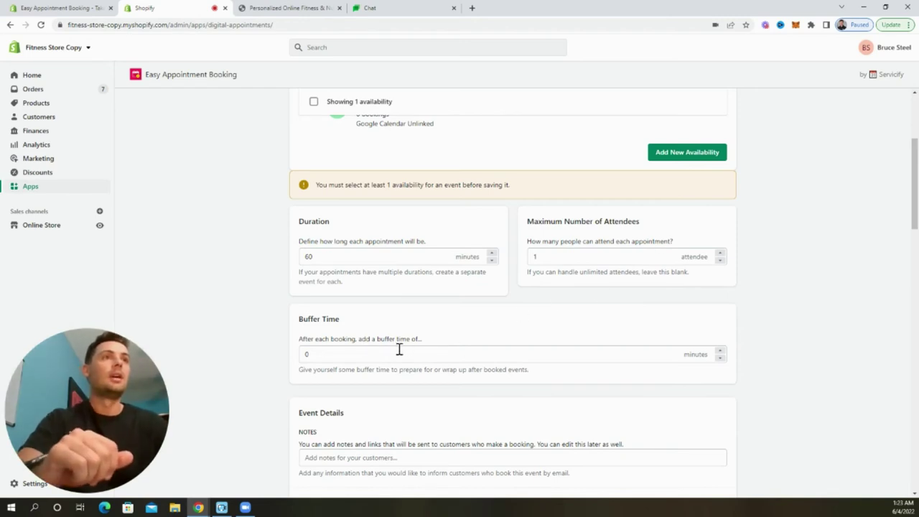
scroll(398, 322, "down", 2)
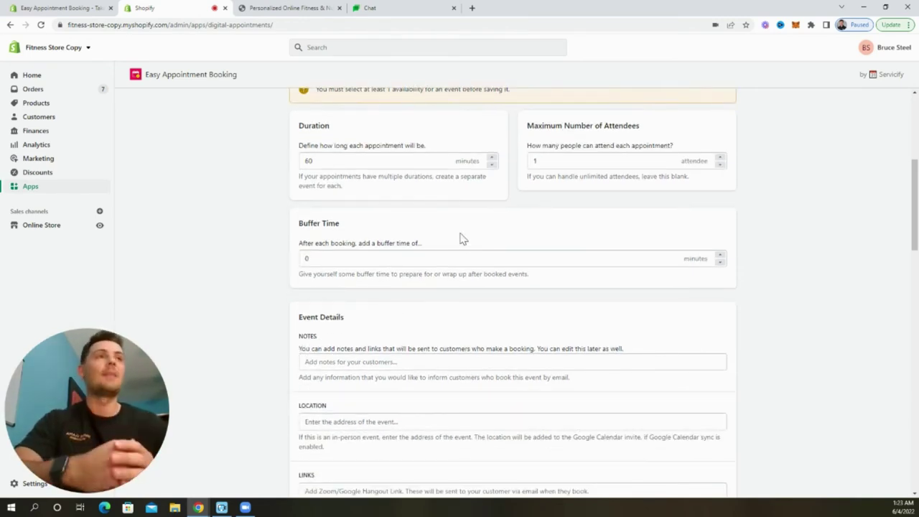
left_click(427, 259)
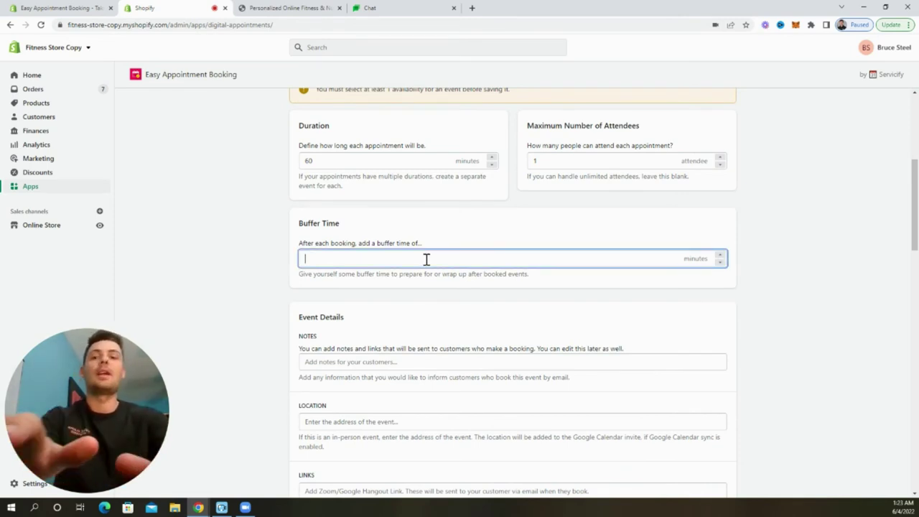
type("30")
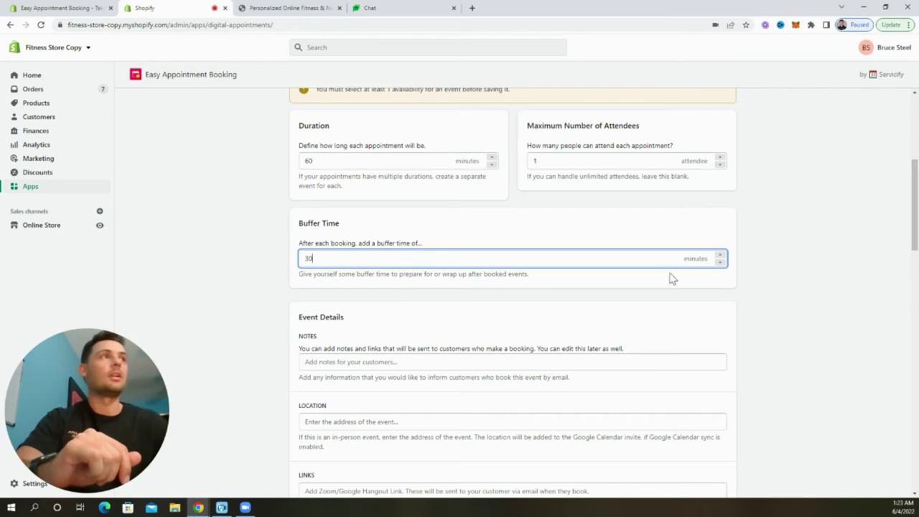
left_click(782, 271)
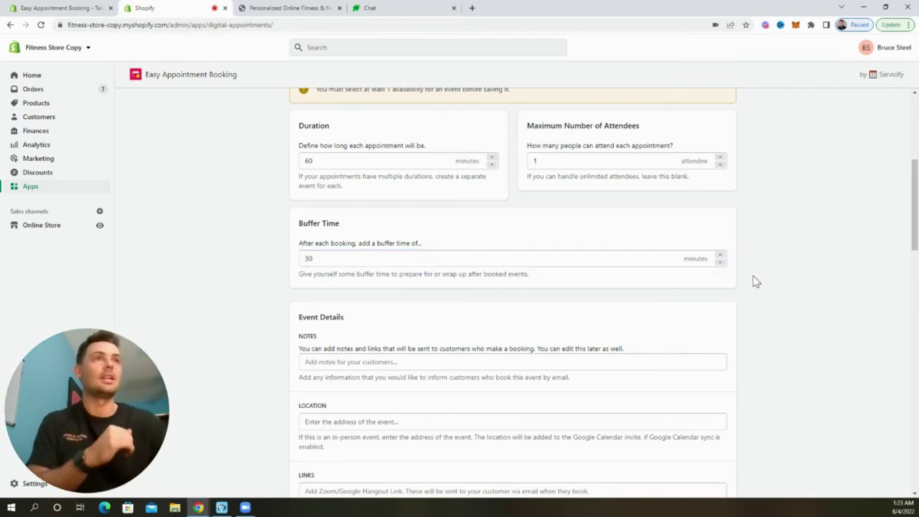
Paste the Google Meet link into the Links field under Event Details.
scroll(271, 232, "down", 2)
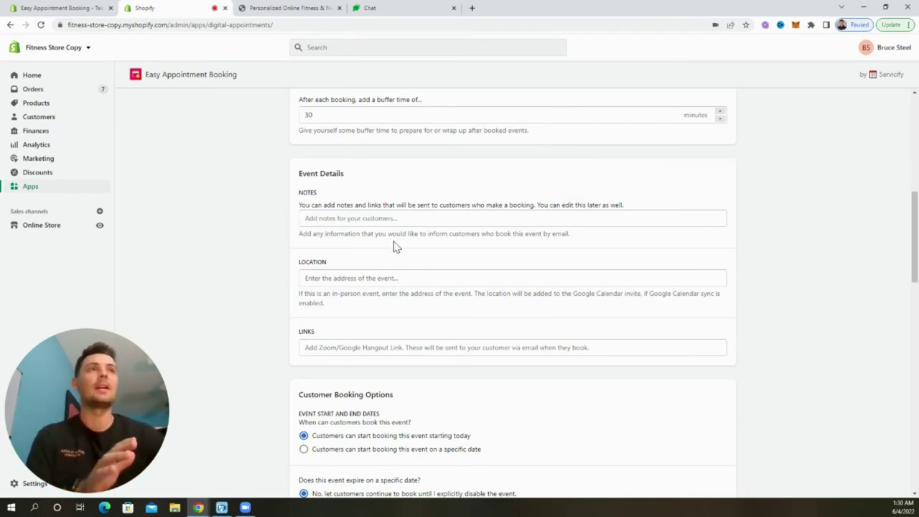
scroll(395, 245, "down", 1)
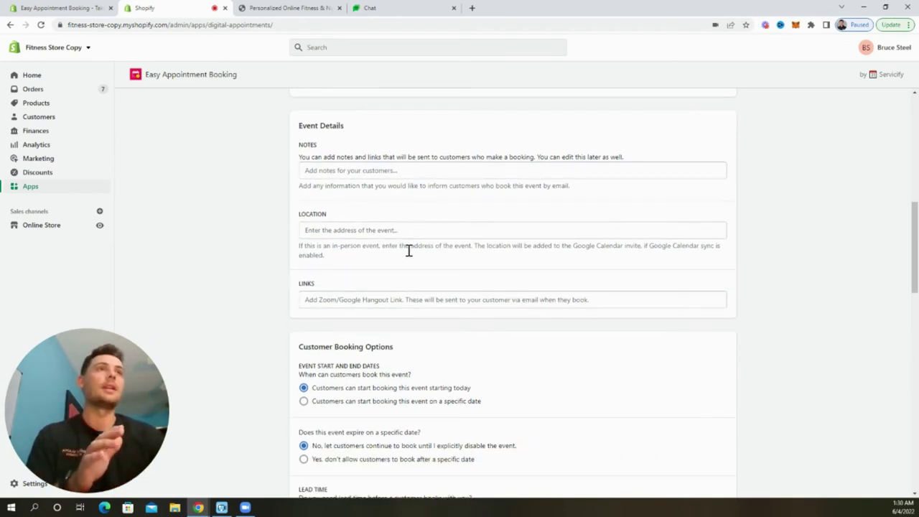
scroll(408, 271, "up", 1)
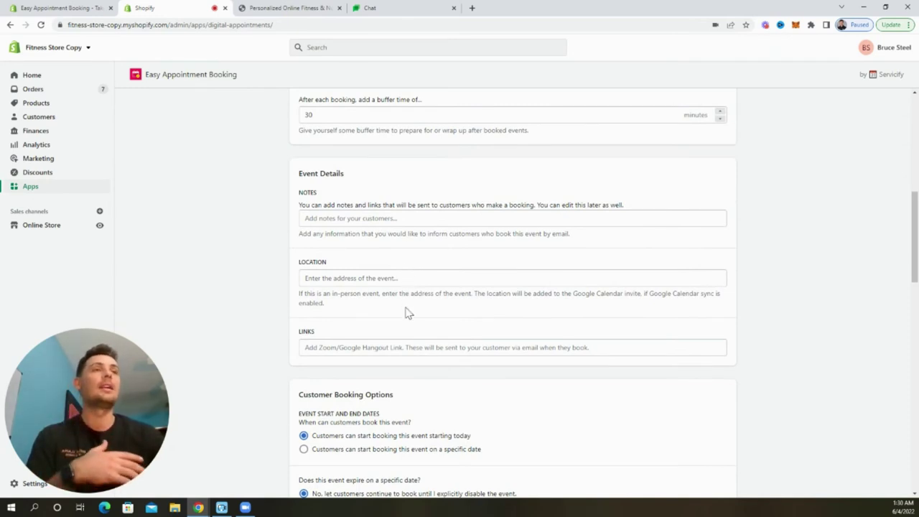
left_click(388, 349)
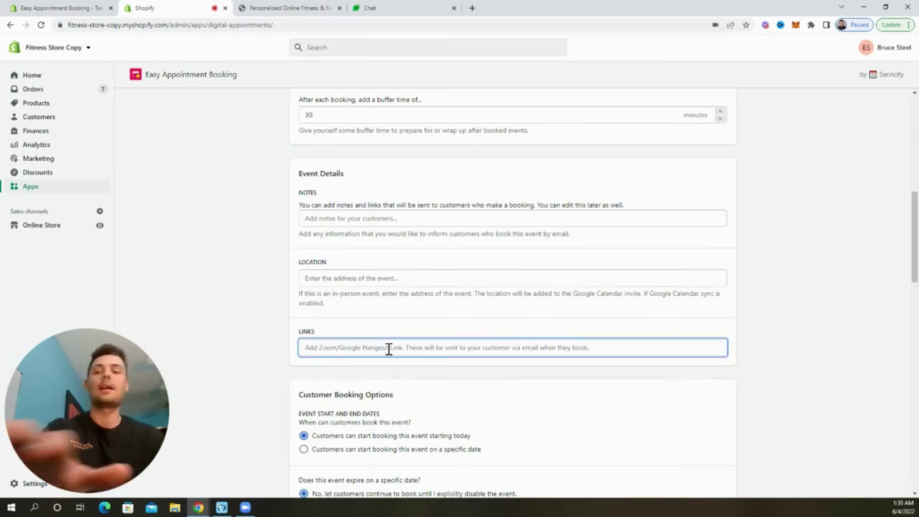
type("meet.google.com/shq-wwjb-vhx")
left_click(429, 327)
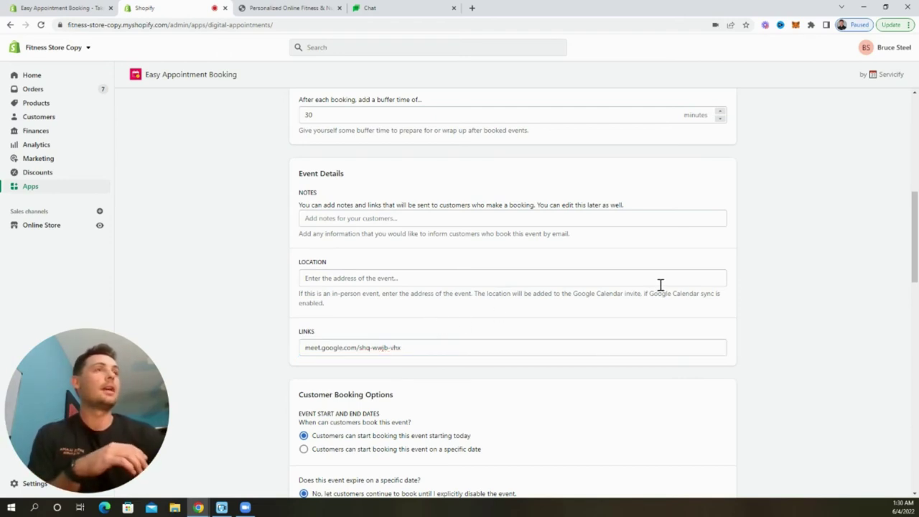
scroll(688, 293, "down", 2)
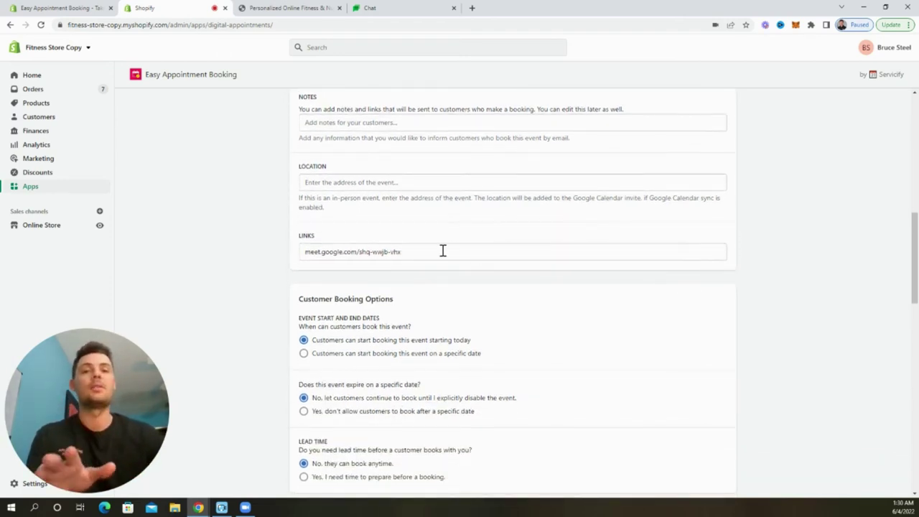
scroll(464, 278, "down", 1)
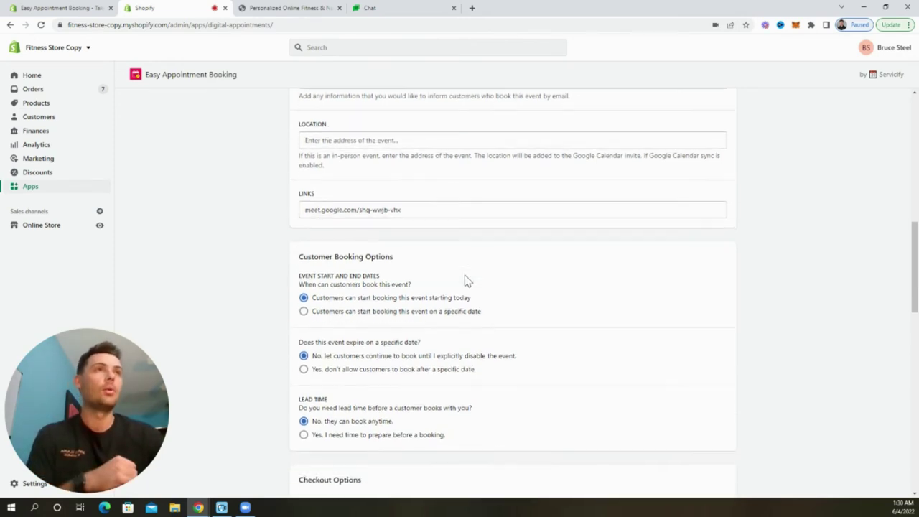
scroll(464, 279, "down", 2)
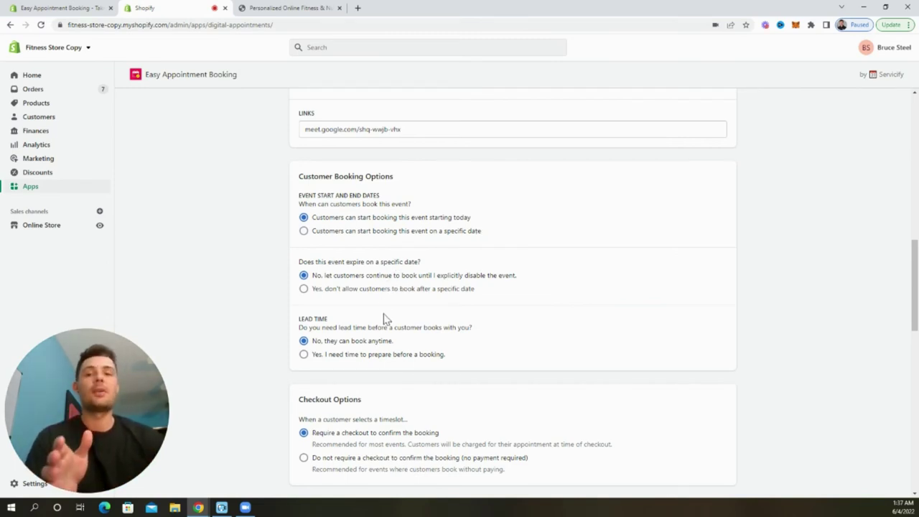
left_click(365, 354)
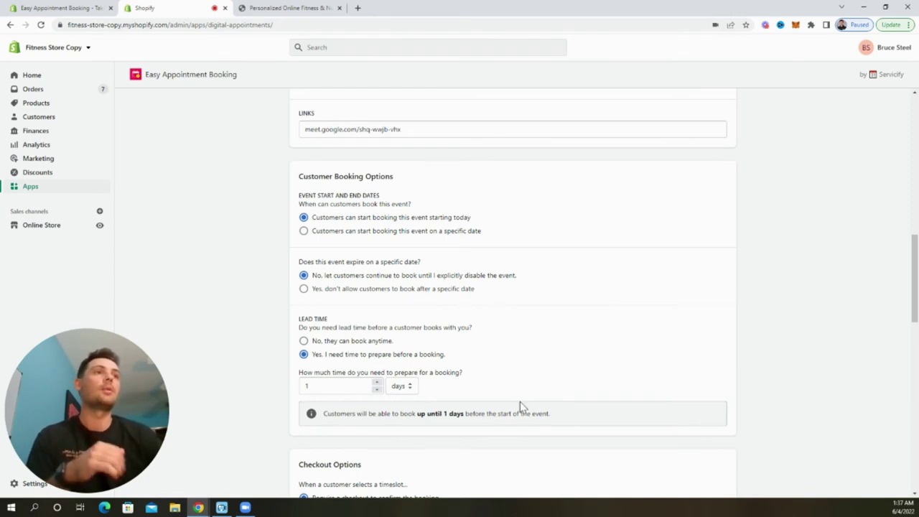
left_click(503, 340)
scroll(626, 259, "down", 2)
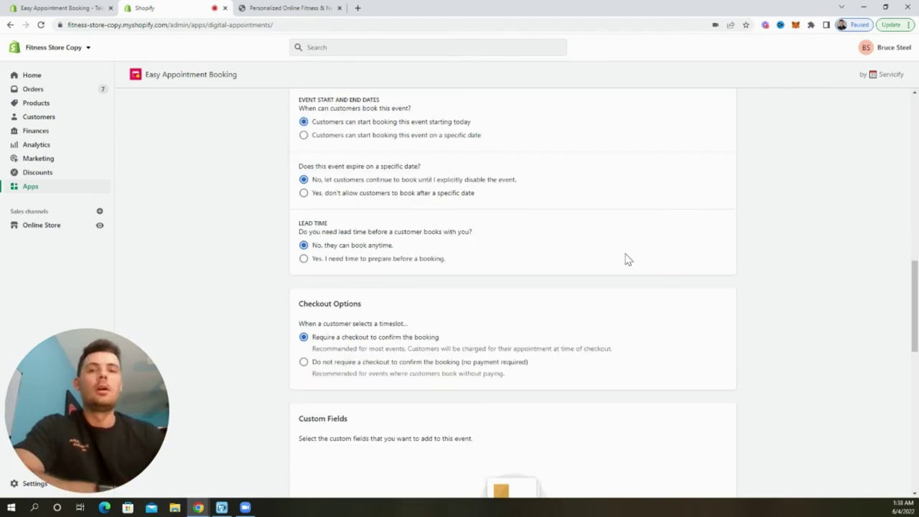
scroll(459, 277, "down", 2)
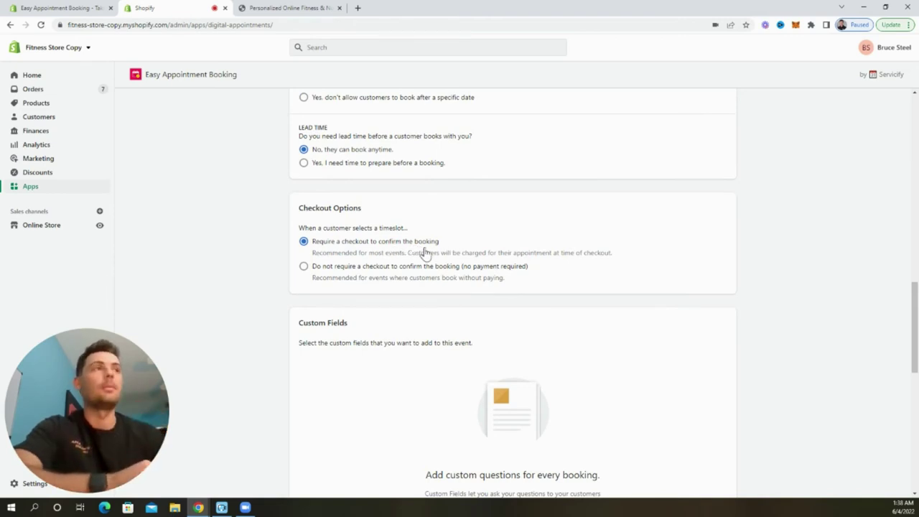
left_click_drag(461, 254, 622, 259)
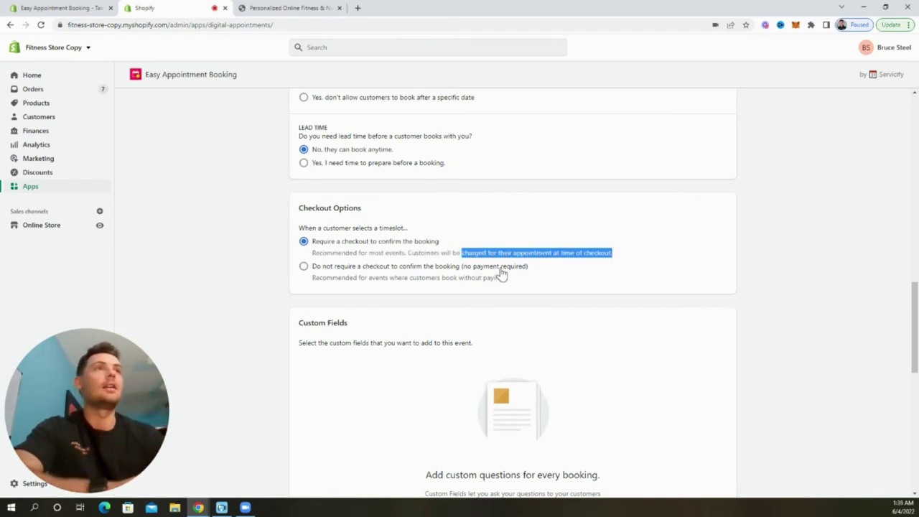
left_click(793, 243)
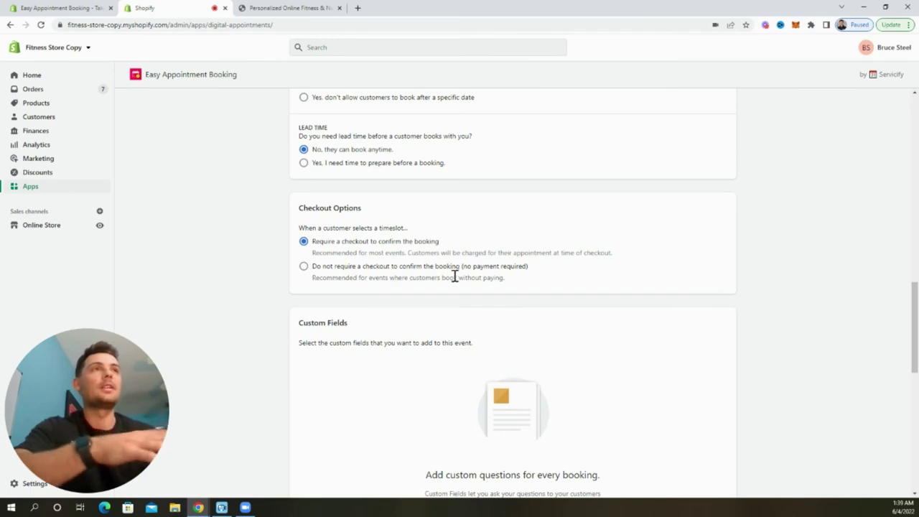
left_click(397, 269)
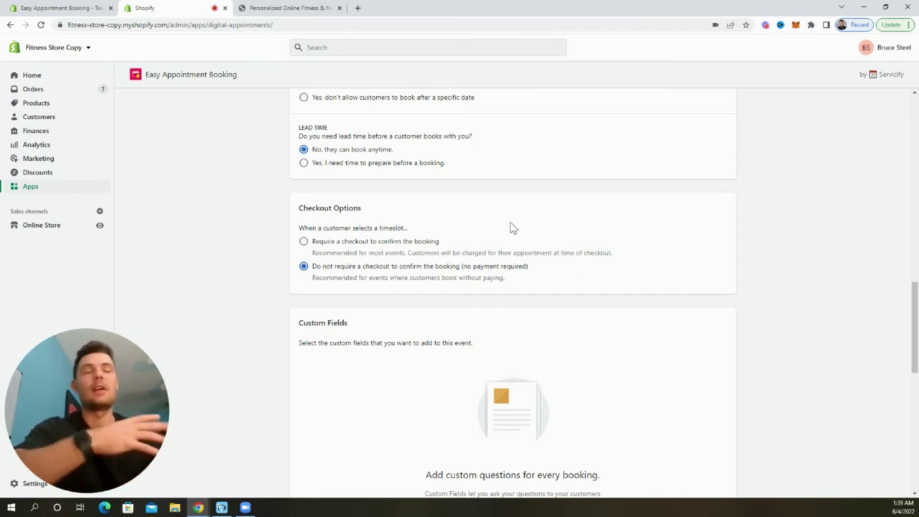
left_click(414, 247)
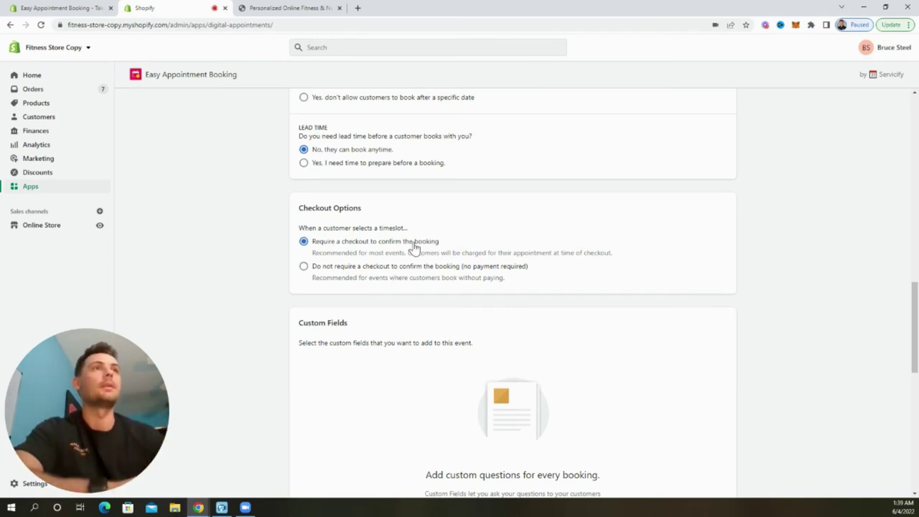
scroll(462, 126, "down", 2)
scroll(511, 136, "down", 1)
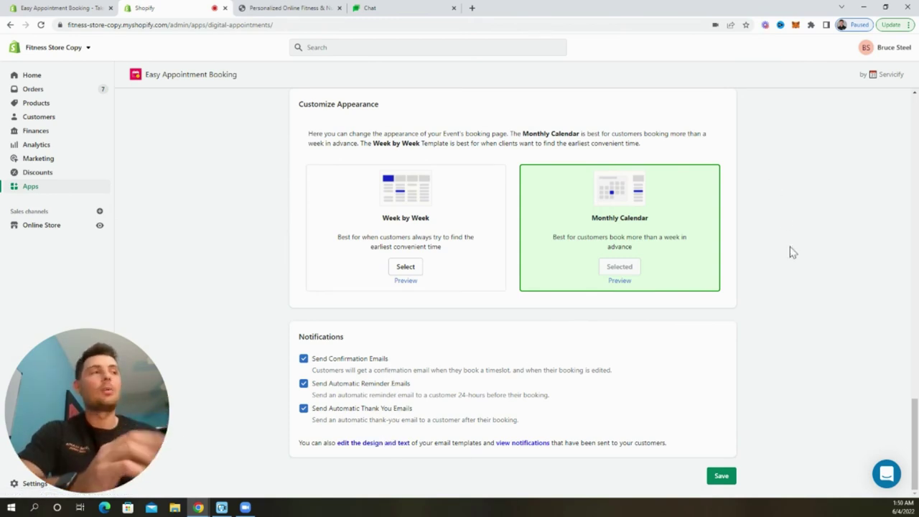
Save the coaching event's Create Event form.
left_click(722, 477)
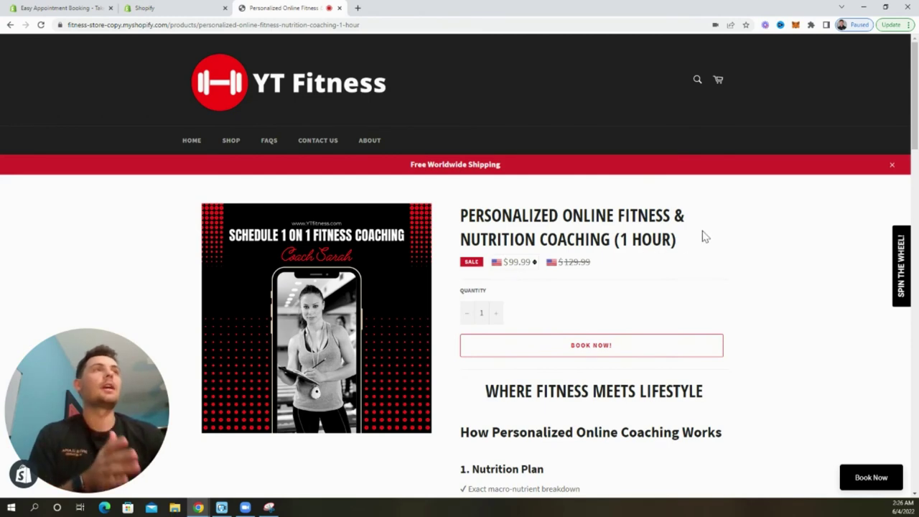
Book the coaching session on the storefront for June 10 at 8:00 AM via BOOK NOW.
left_click(639, 346)
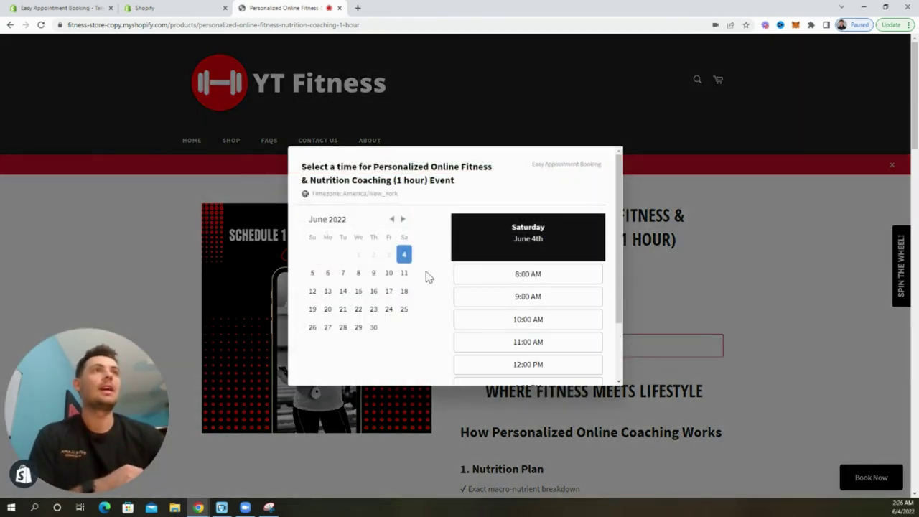
left_click(388, 273)
left_click(507, 280)
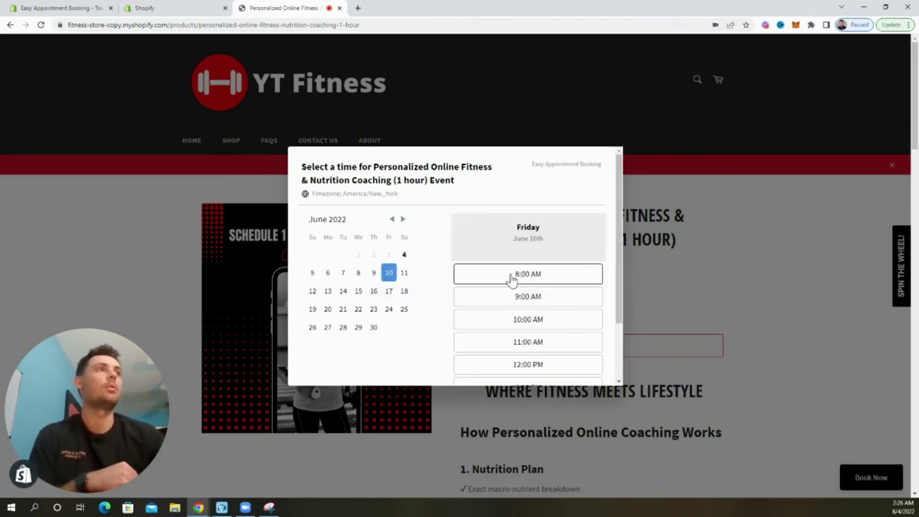